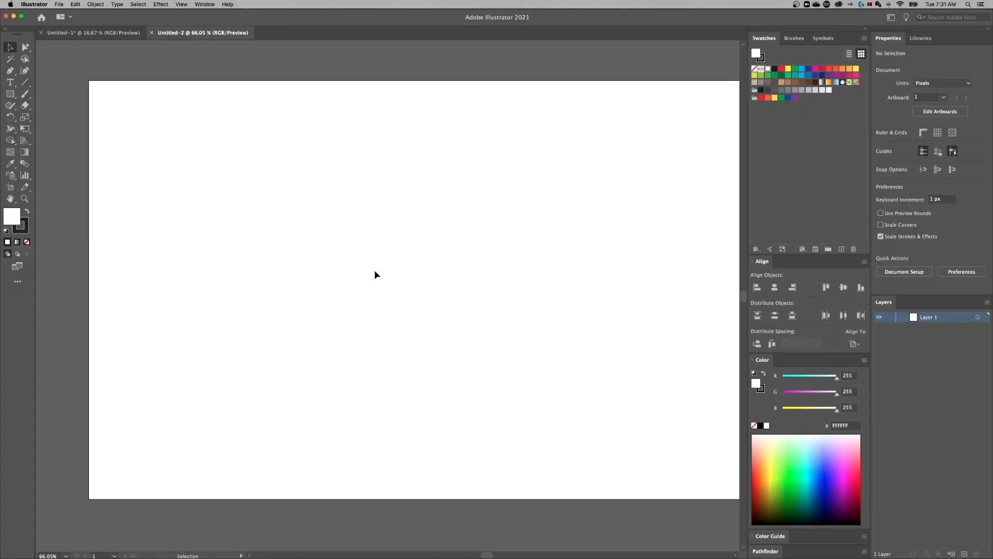
pyautogui.press('super+minus')
pyautogui.press('super+minus')
pyautogui.moveTo(467, 266); pyautogui.dragTo(446, 255)
pyautogui.press('super+equal')
pyautogui.press('super+equal')
pyautogui.press('super+minus')
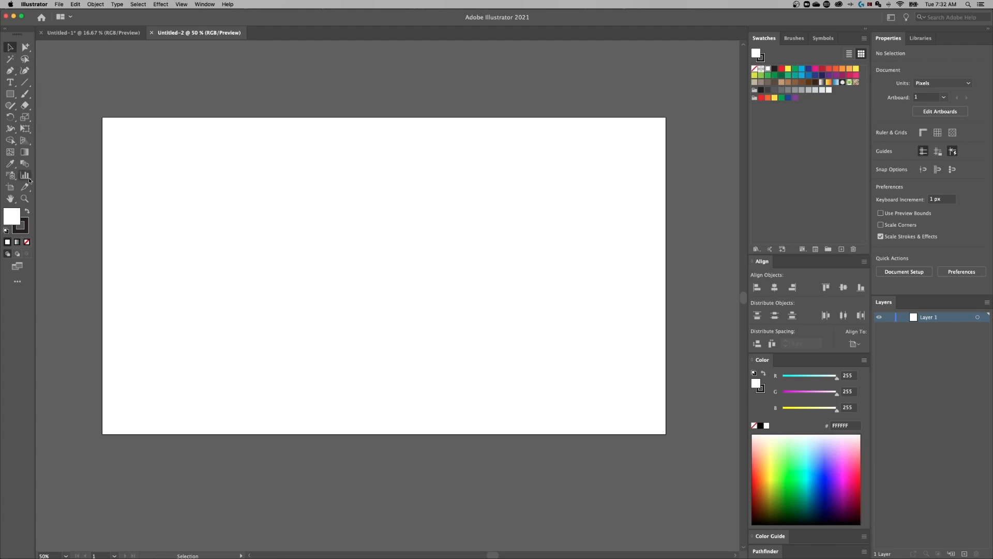
# View the water-drop artwork in the Untitled-1 document and return to the blank Untitled-2 document.
pyautogui.click(117, 35)
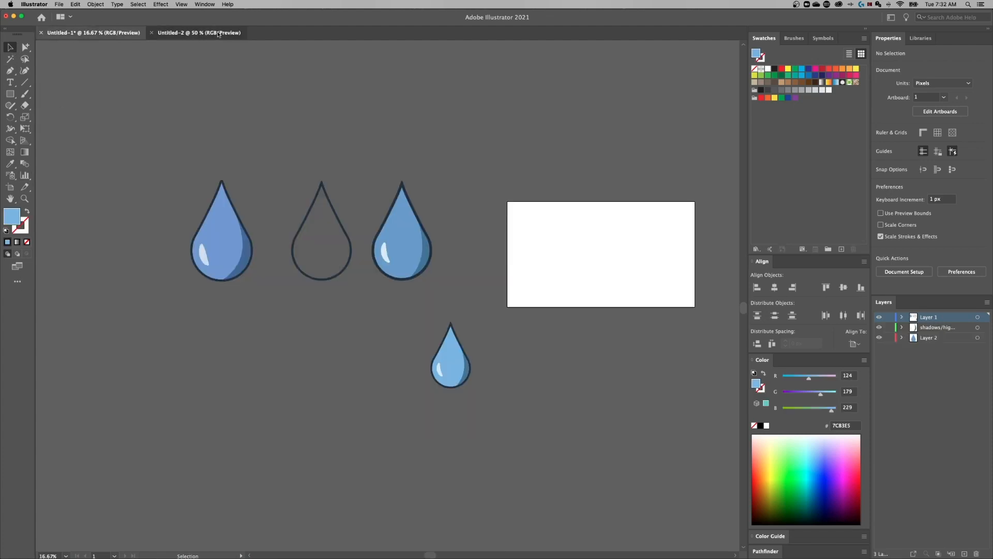
pyautogui.click(215, 35)
pyautogui.click(117, 35)
pyautogui.click(219, 35)
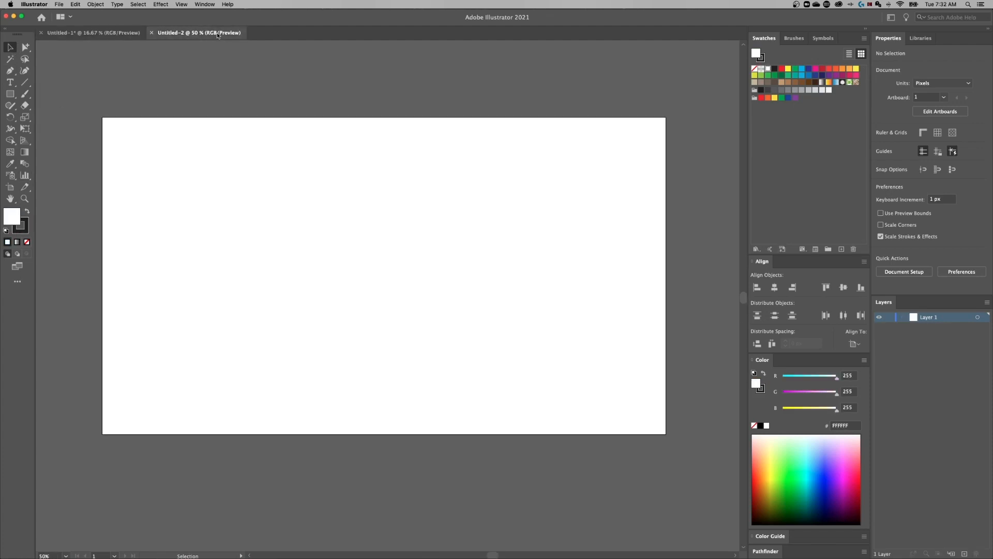
# Switch to the Essentials workspace and reset it to its default layout.
pyautogui.click(212, 6)
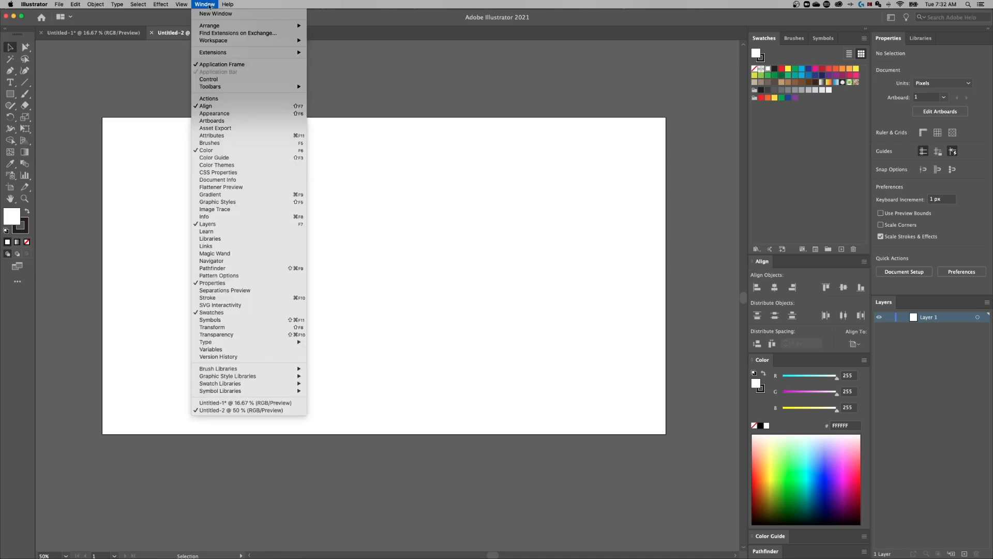
pyautogui.moveTo(216, 41)
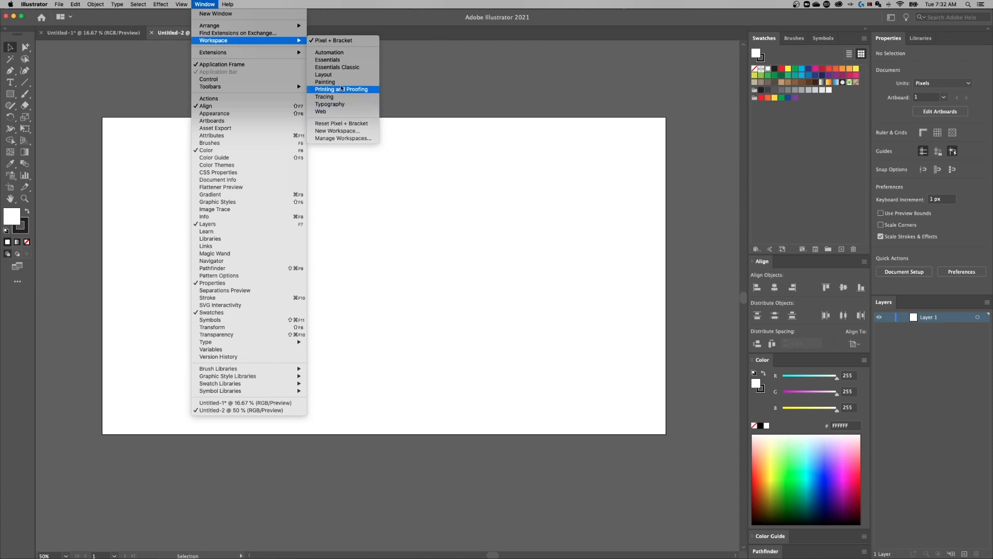
pyautogui.click(334, 60)
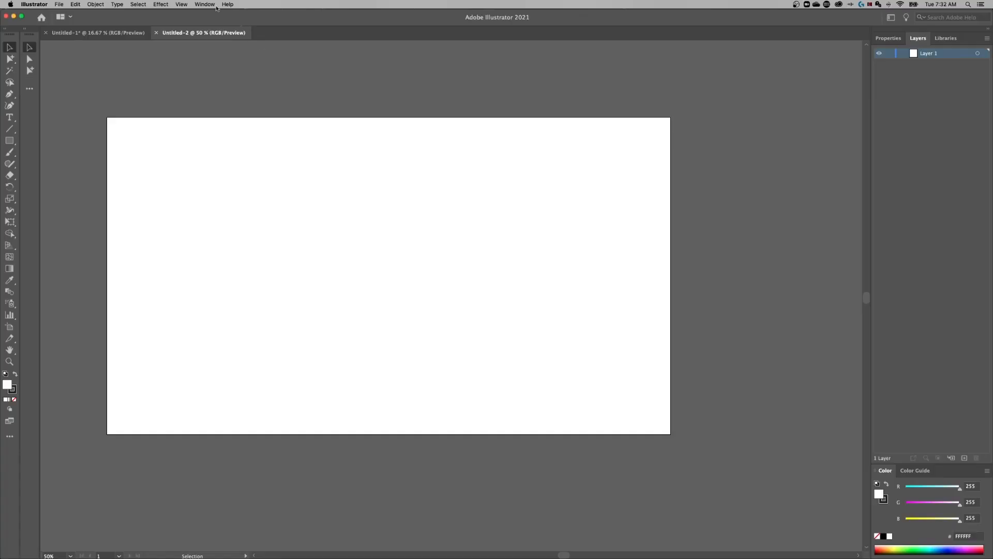
pyautogui.click(213, 5)
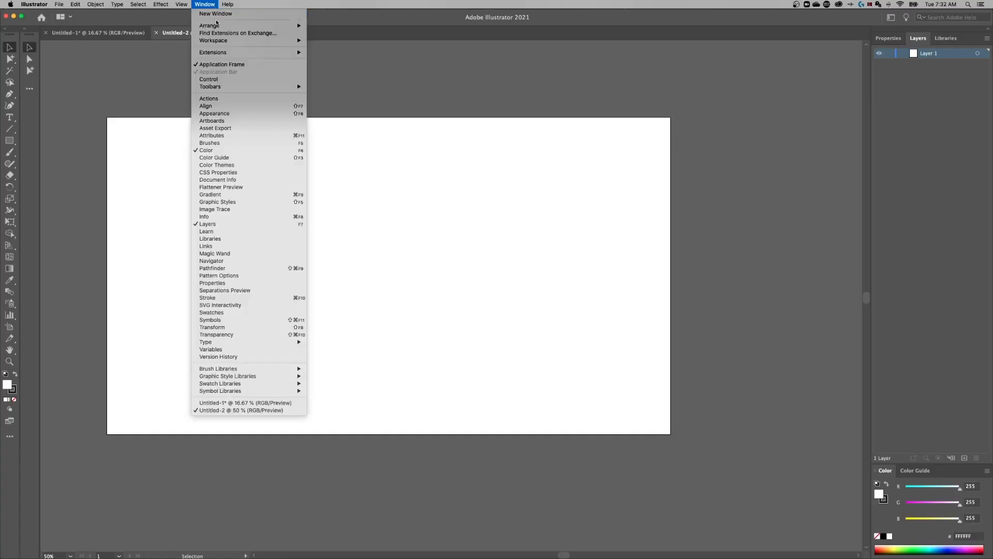
pyautogui.moveTo(248, 41)
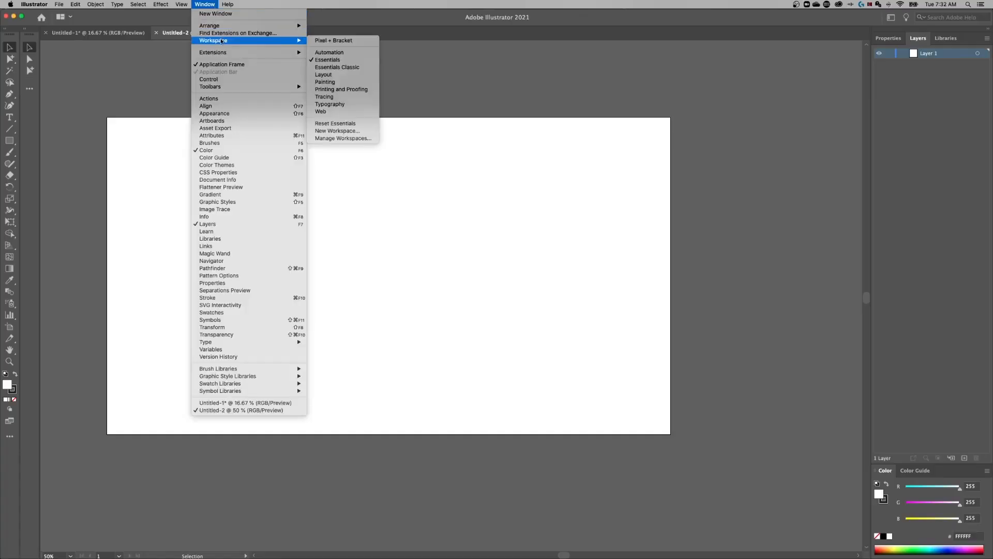
pyautogui.click(346, 125)
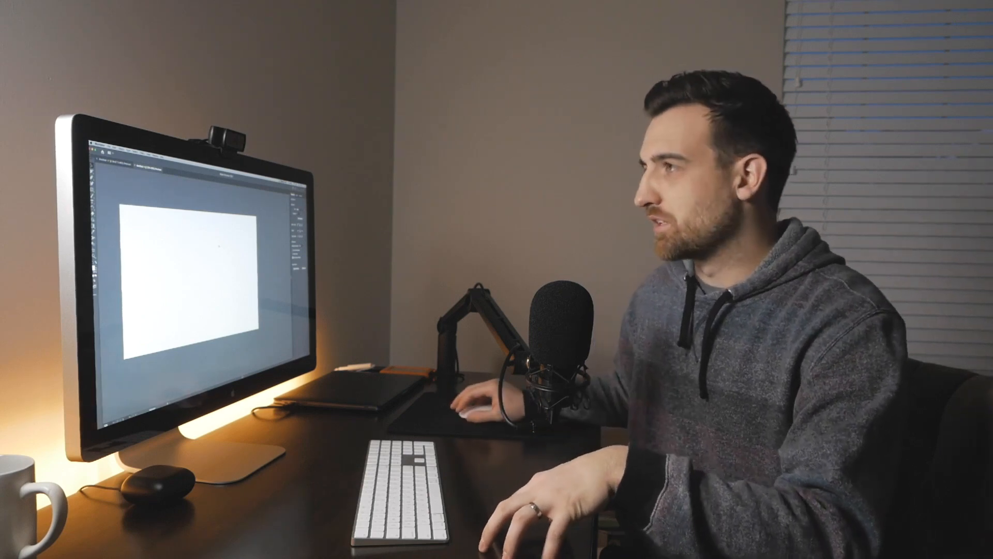
# Switch to the Essentials Classic workspace.
pyautogui.click(156, 156)
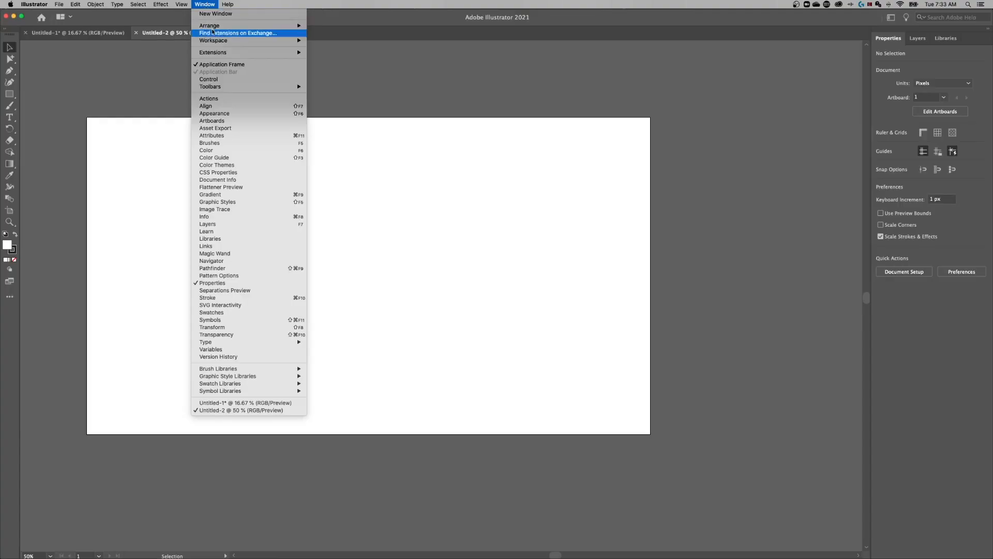
pyautogui.moveTo(230, 41)
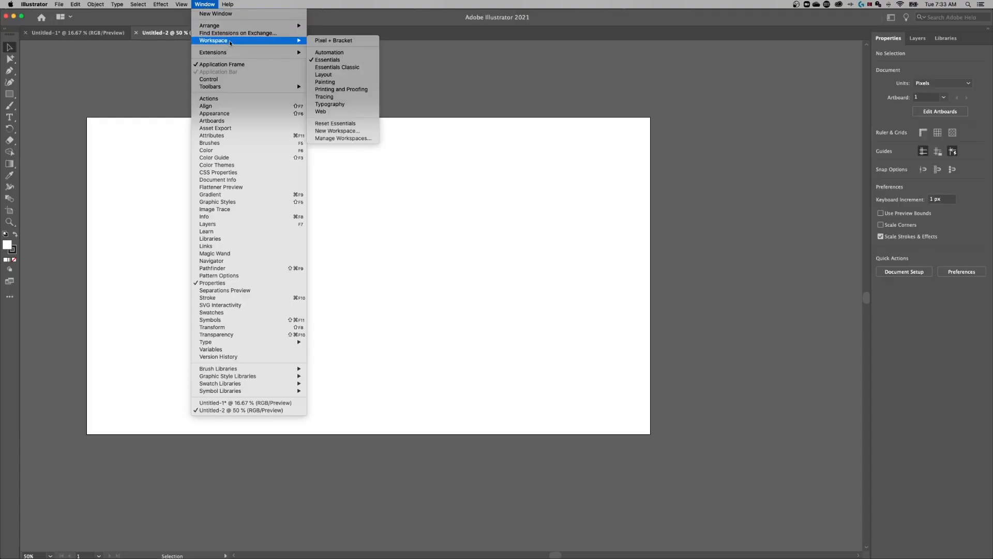
pyautogui.click(347, 67)
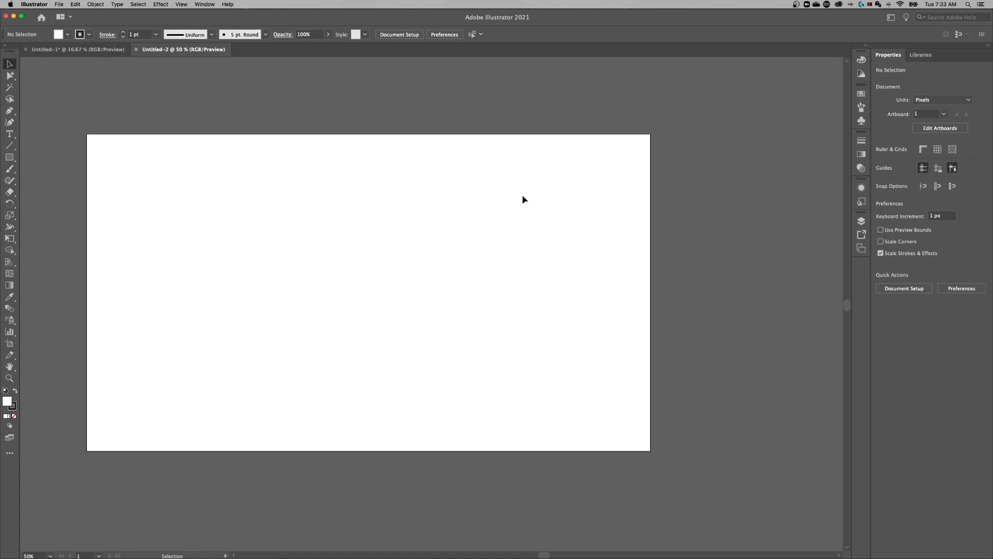
# Switch to the Typography workspace.
pyautogui.click(204, 5)
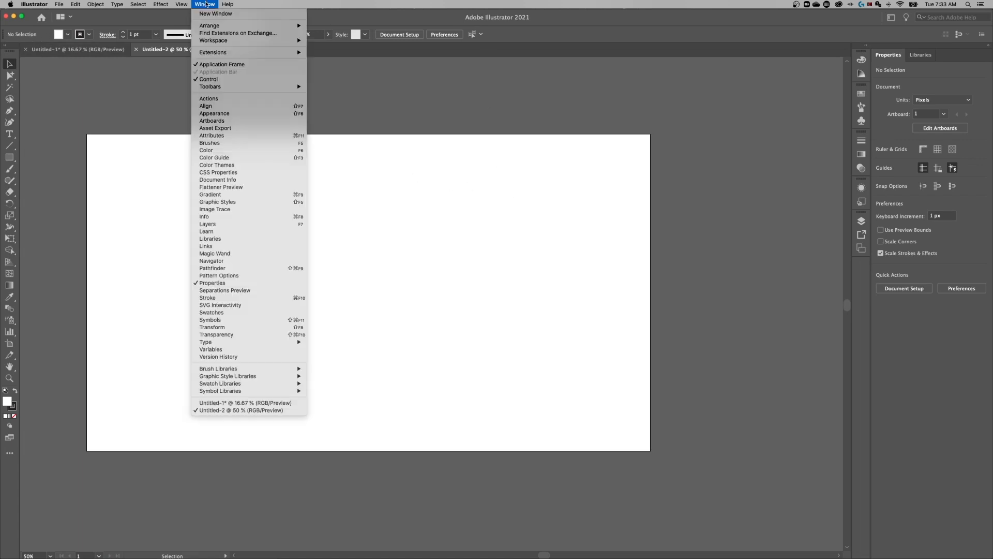
pyautogui.moveTo(238, 41)
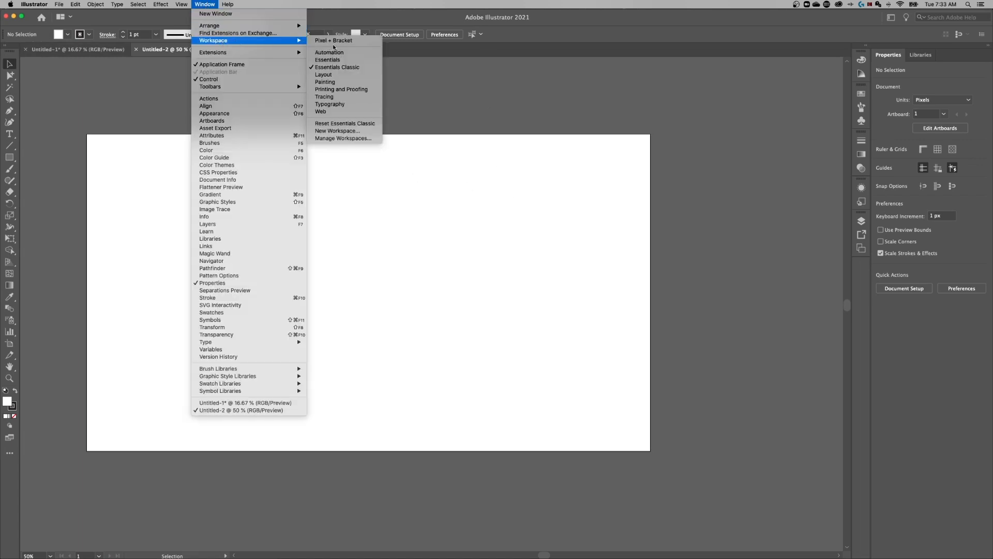
pyautogui.click(345, 104)
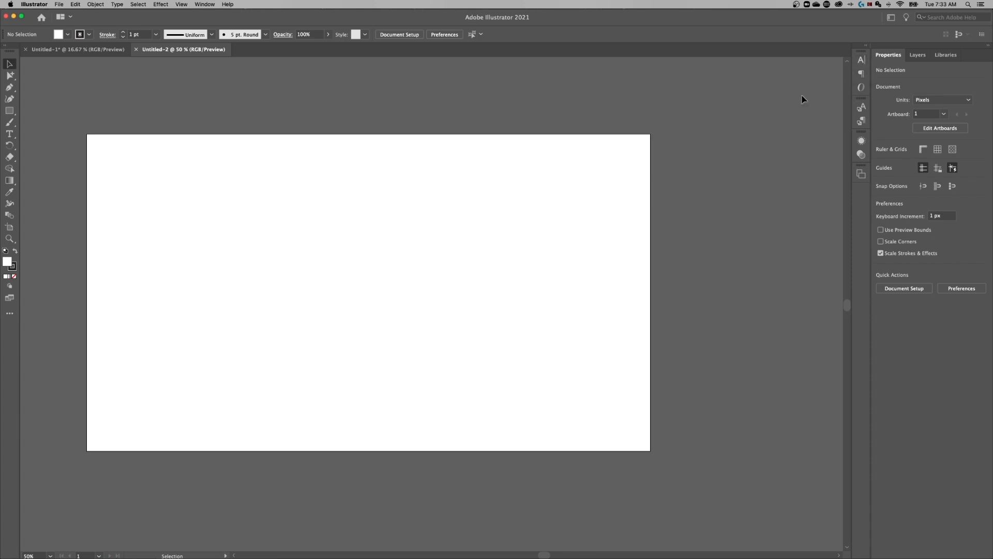
pyautogui.click(202, 5)
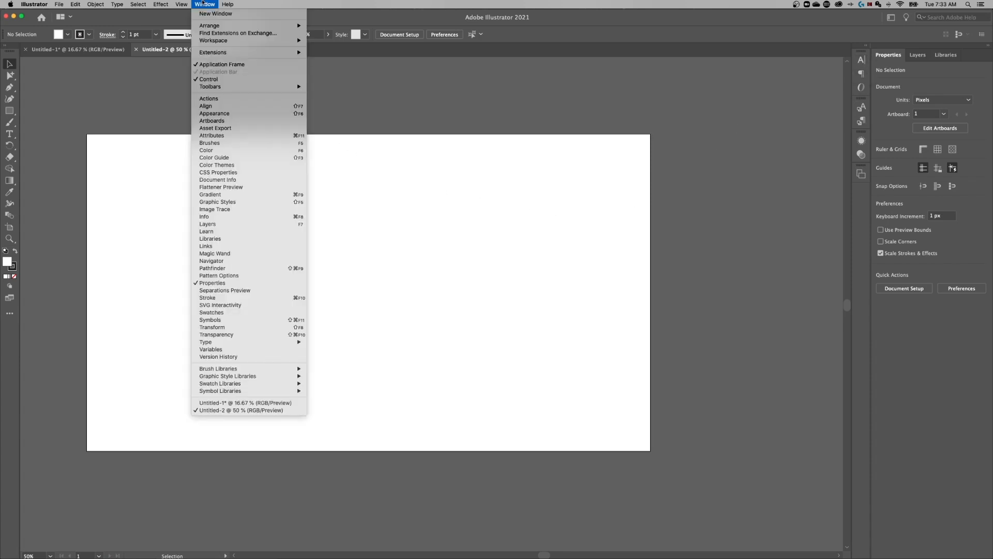
pyautogui.moveTo(223, 39)
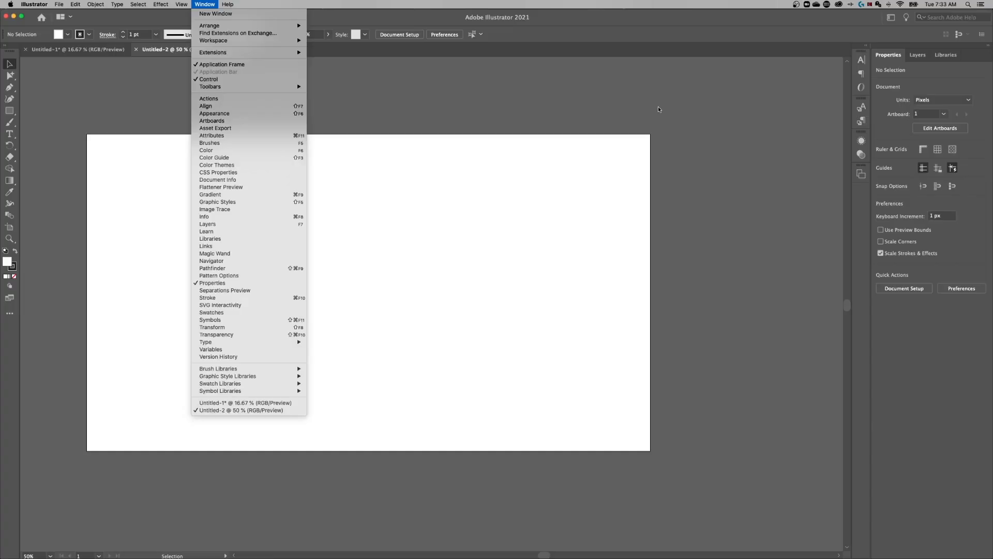
pyautogui.click(662, 107)
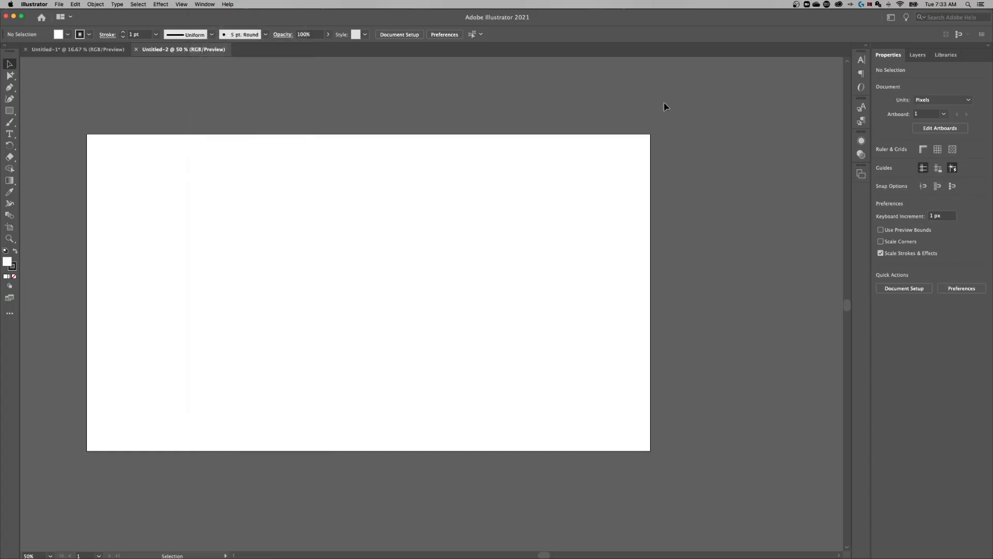
pyautogui.click(861, 61)
pyautogui.click(861, 61)
# Show the Gradient panel, dock it beside the Properties panel, and dock the Stroke panel directly below it.
pyautogui.click(202, 4)
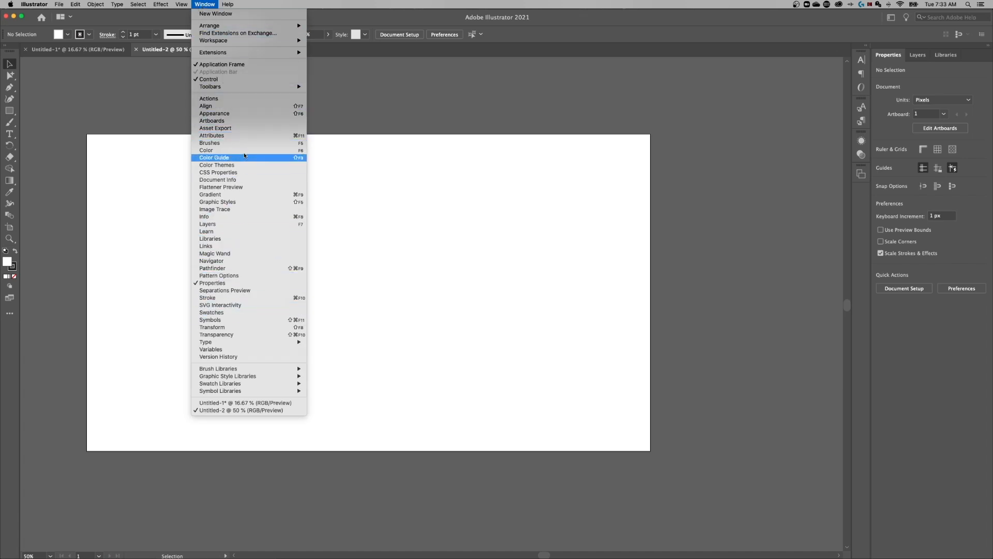
pyautogui.click(239, 196)
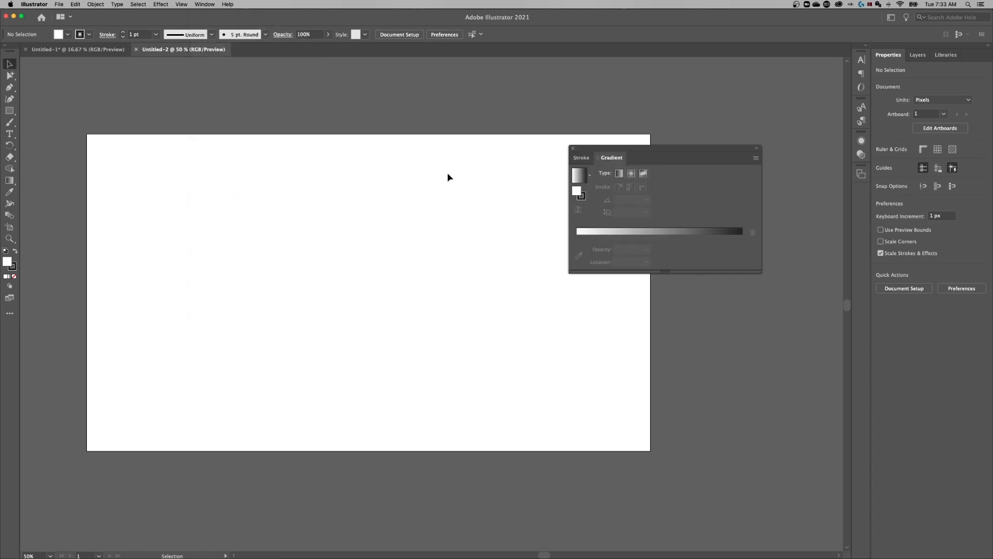
pyautogui.moveTo(600, 151)
pyautogui.mouseDown()
pyautogui.moveTo(523, 133)
pyautogui.moveTo(742, 215)
pyautogui.moveTo(805, 69)
pyautogui.moveTo(872, 65)
pyautogui.mouseUp()
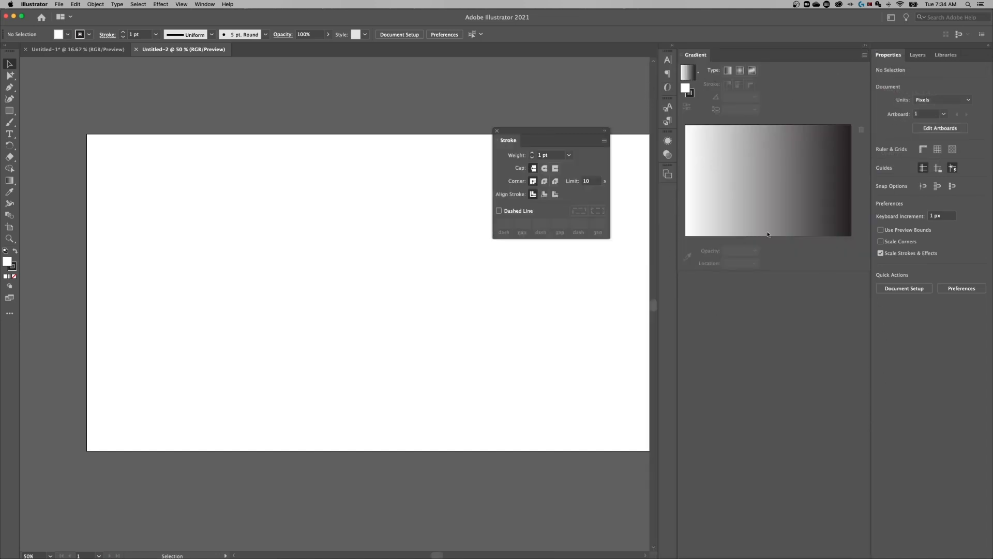
pyautogui.moveTo(501, 141)
pyautogui.mouseDown()
pyautogui.moveTo(709, 287)
pyautogui.moveTo(717, 276)
pyautogui.moveTo(667, 276)
pyautogui.moveTo(708, 278)
pyautogui.mouseUp()
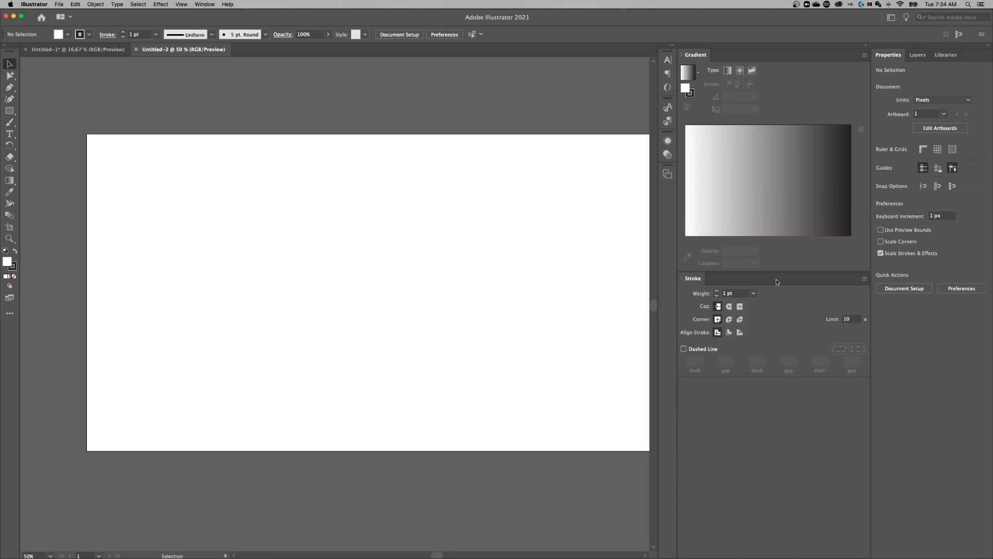
# Collapse the docked Gradient and Stroke panels to icons, preview the Gradient panel, and expand the dock again.
pyautogui.click(867, 46)
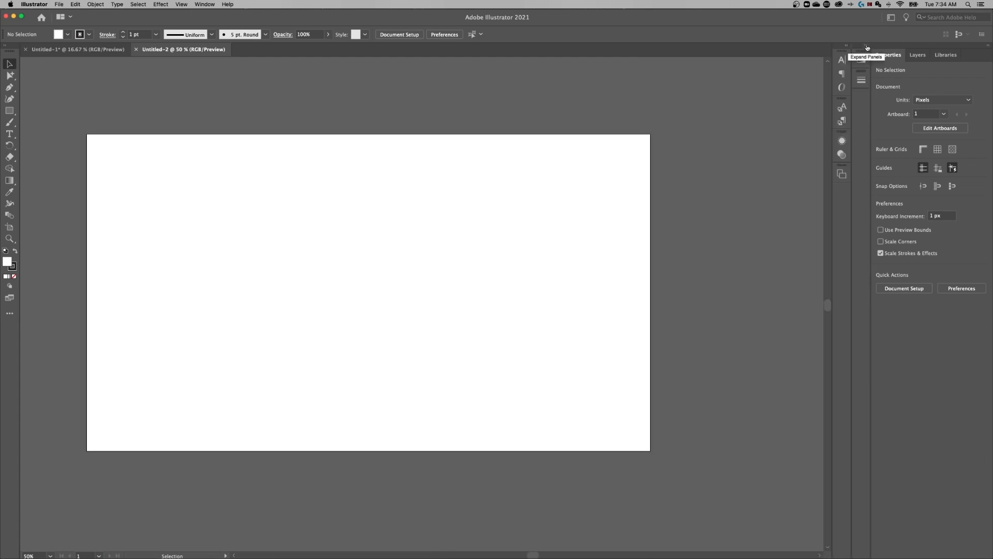
pyautogui.click(861, 60)
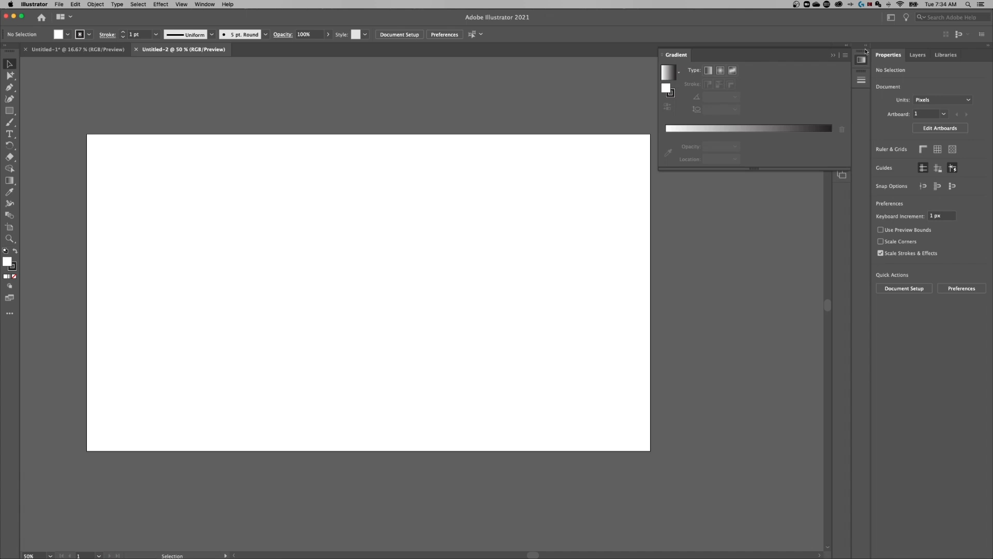
pyautogui.click(867, 46)
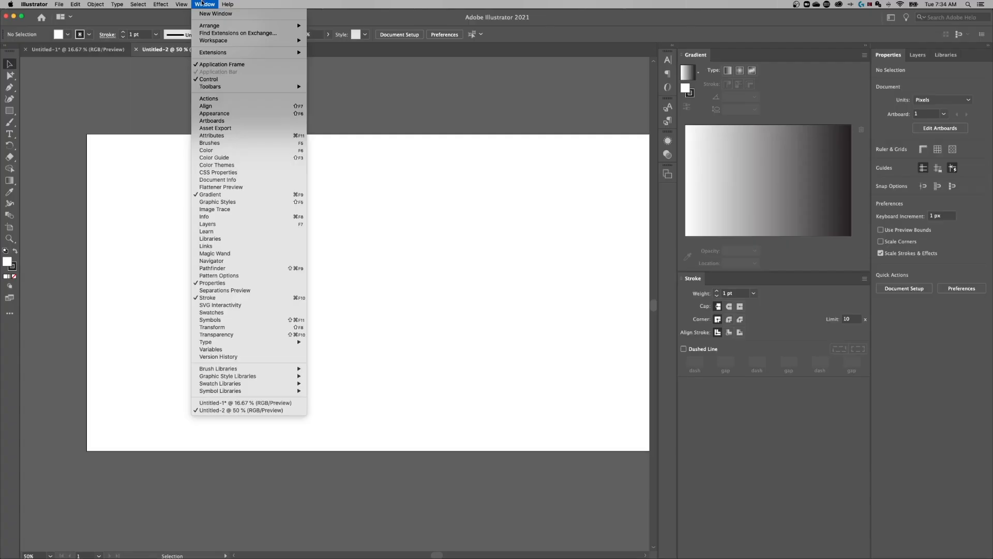
# Save the current panel layout as a new workspace named "tutorial workspace".
pyautogui.moveTo(258, 40)
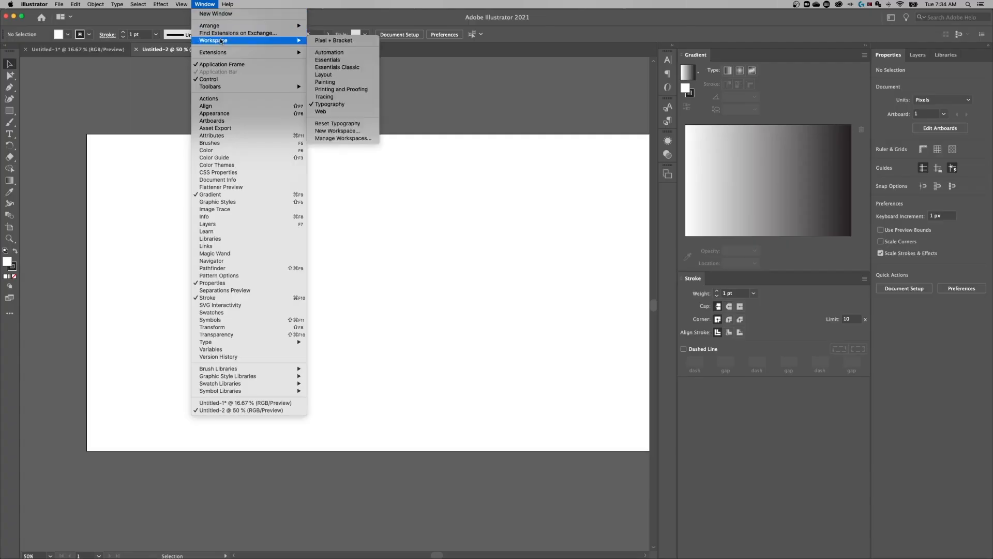
pyautogui.click(337, 131)
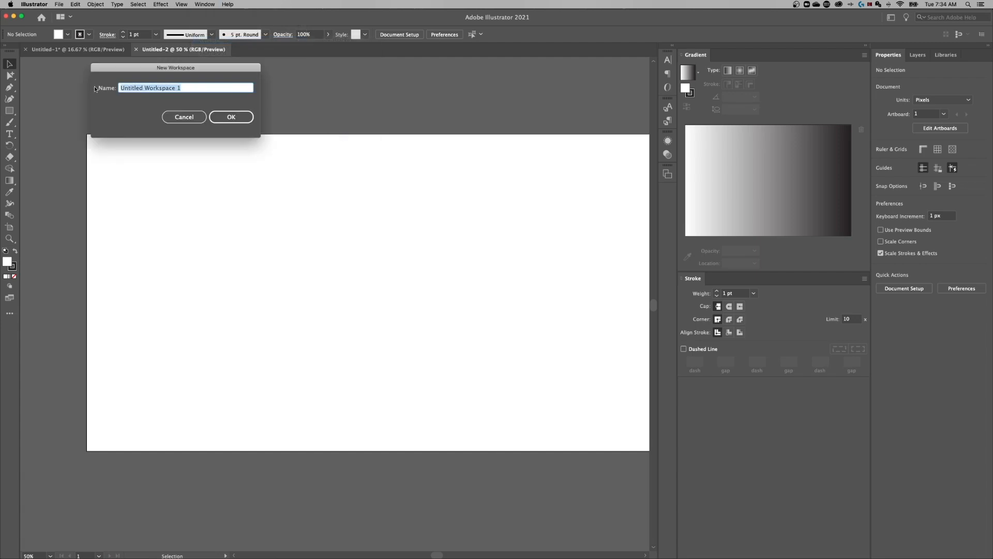
pyautogui.write('tr')
pyautogui.press('Return')
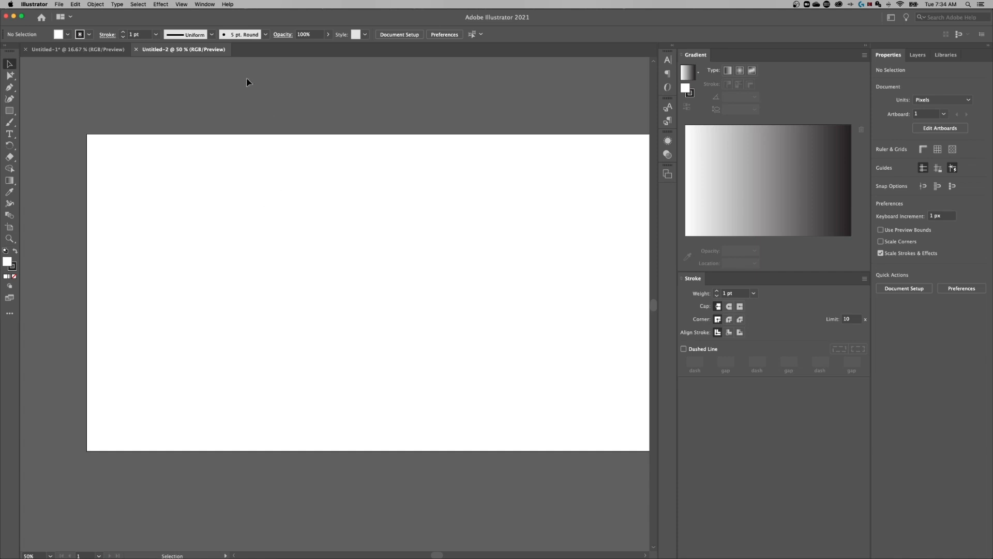
# Switch to the Pixel + Bracket workspace.
pyautogui.click(205, 4)
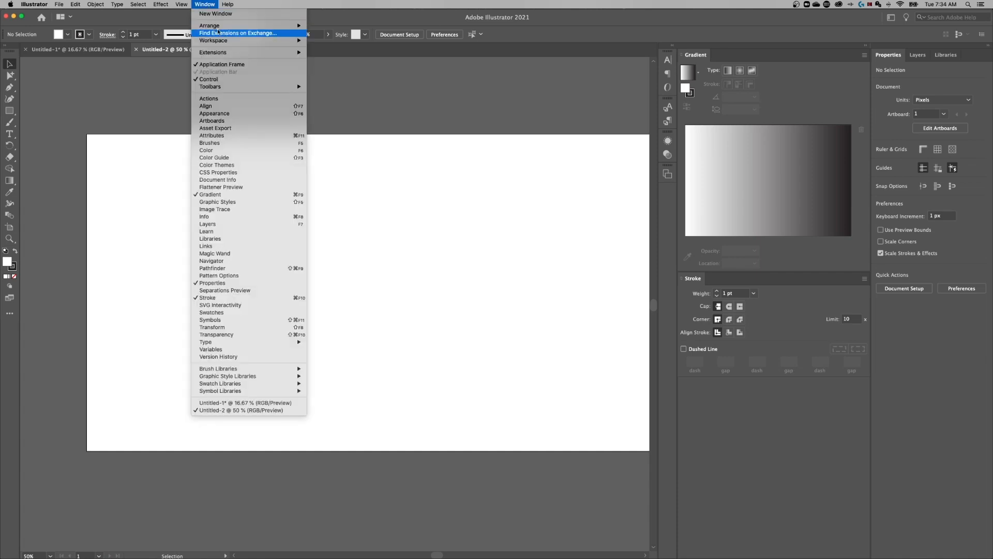
pyautogui.moveTo(221, 41)
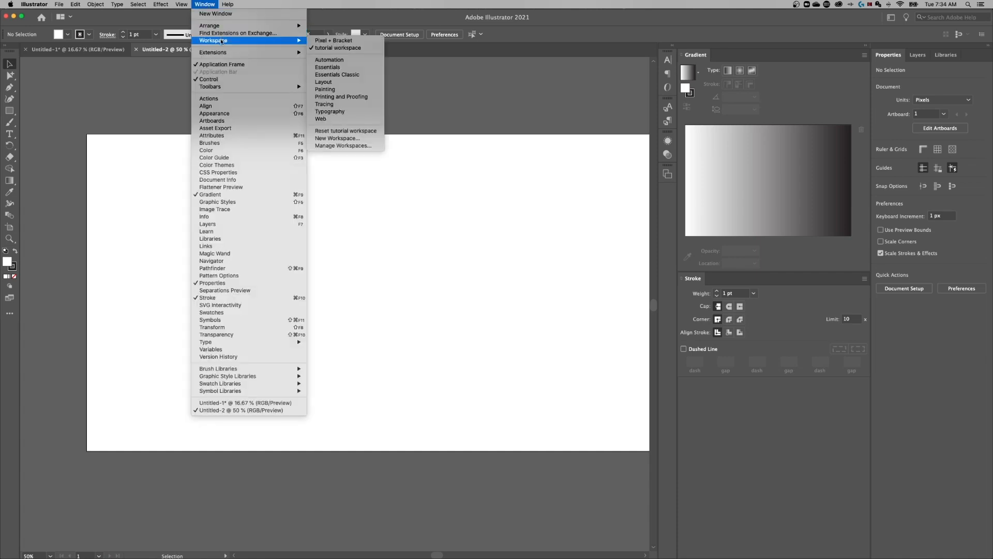
pyautogui.click(345, 41)
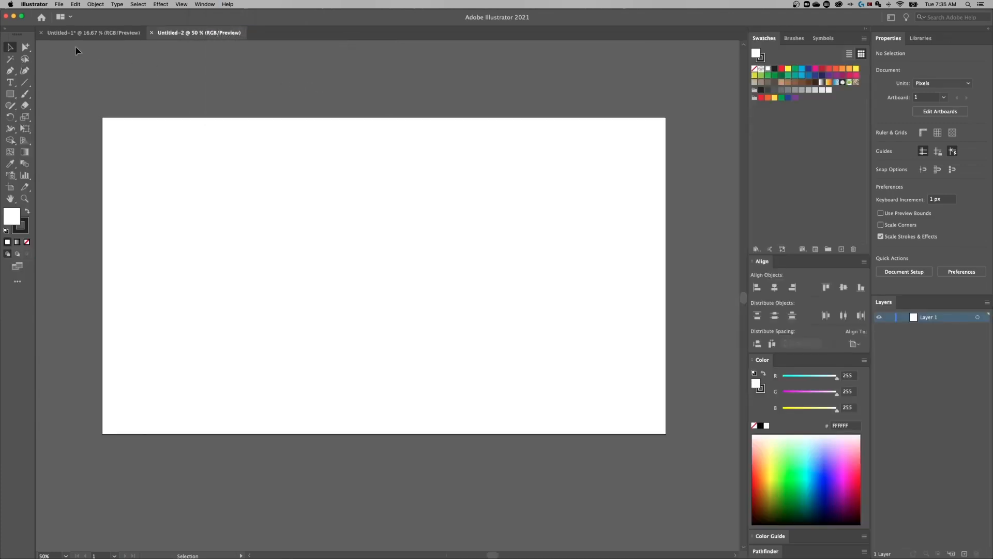
# Undock the tools as a floating panel near the Swatches, and reset the Pixel + Bracket workspace to its saved layout.
pyautogui.moveTo(20, 38); pyautogui.dragTo(719, 86)
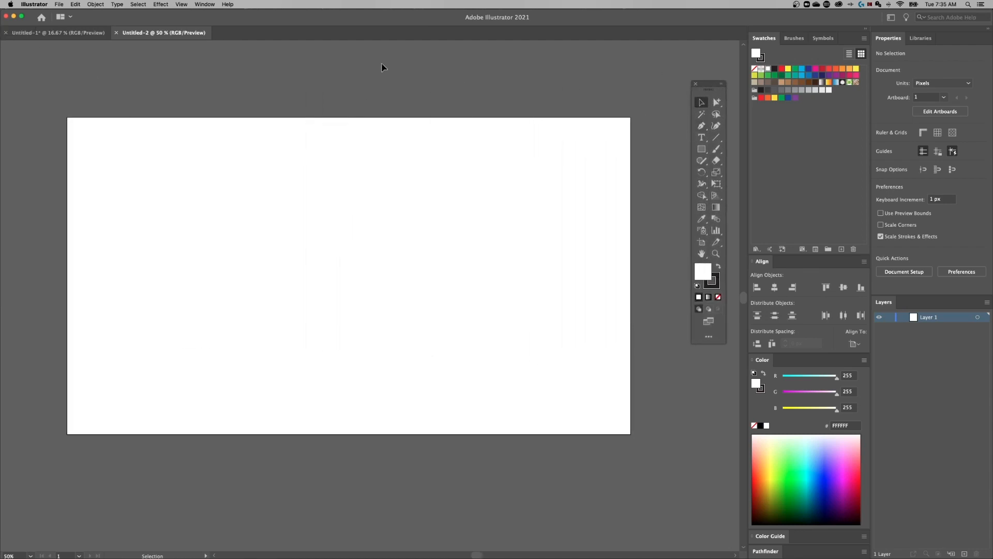
pyautogui.click(211, 6)
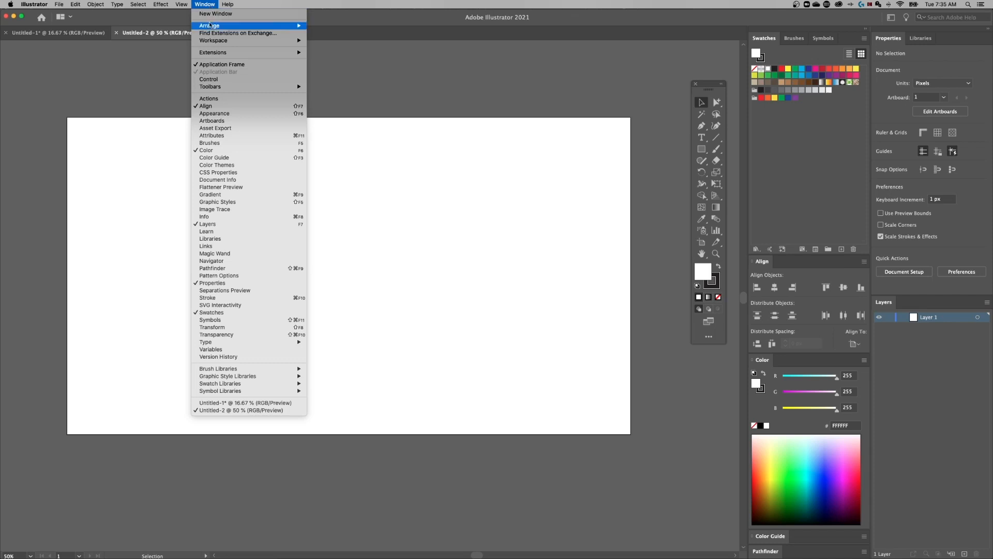
pyautogui.moveTo(223, 40)
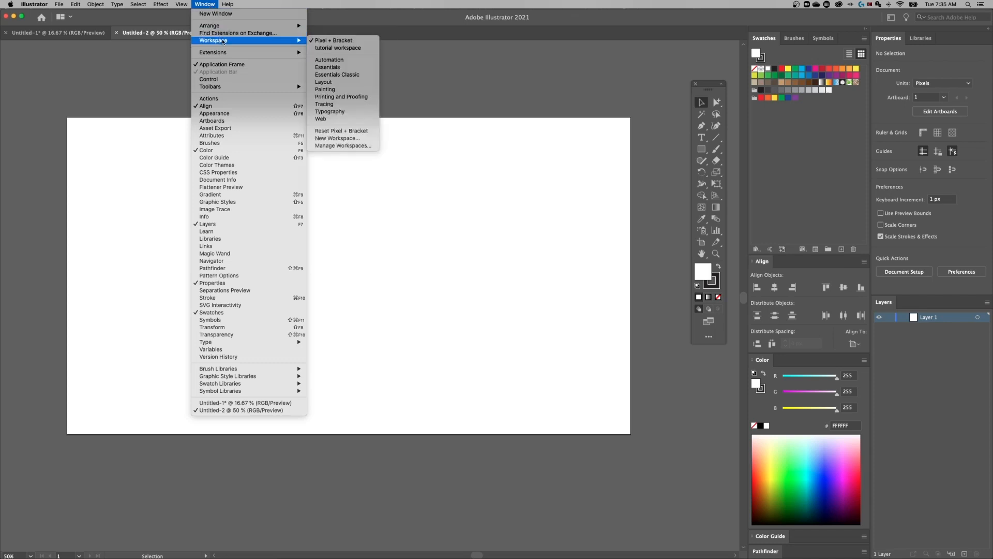
pyautogui.click(341, 131)
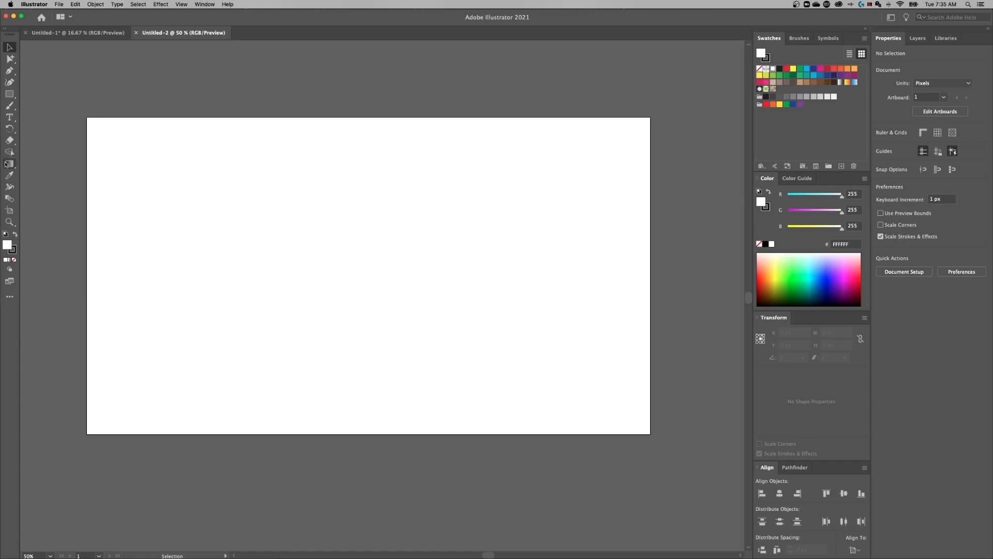
# Draw a rectangle about 371 × 313 px in the left half of the artboard.
pyautogui.click(10, 93)
pyautogui.moveTo(199, 191); pyautogui.dragTo(307, 282)
pyautogui.press('v')
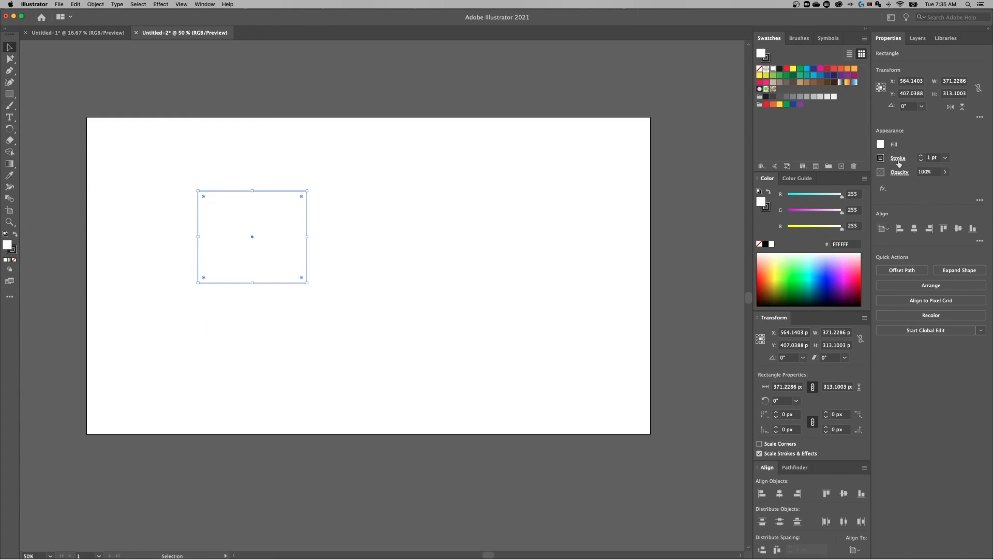
# Set the rectangle's stroke colour to D12254.
pyautogui.doubleClick(14, 253)
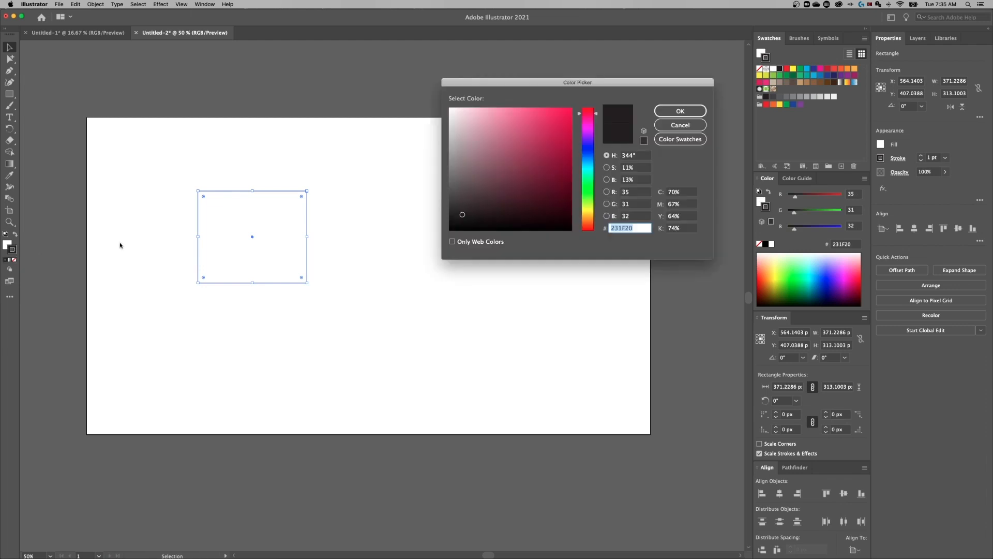
pyautogui.write('D12254')
pyautogui.click(680, 110)
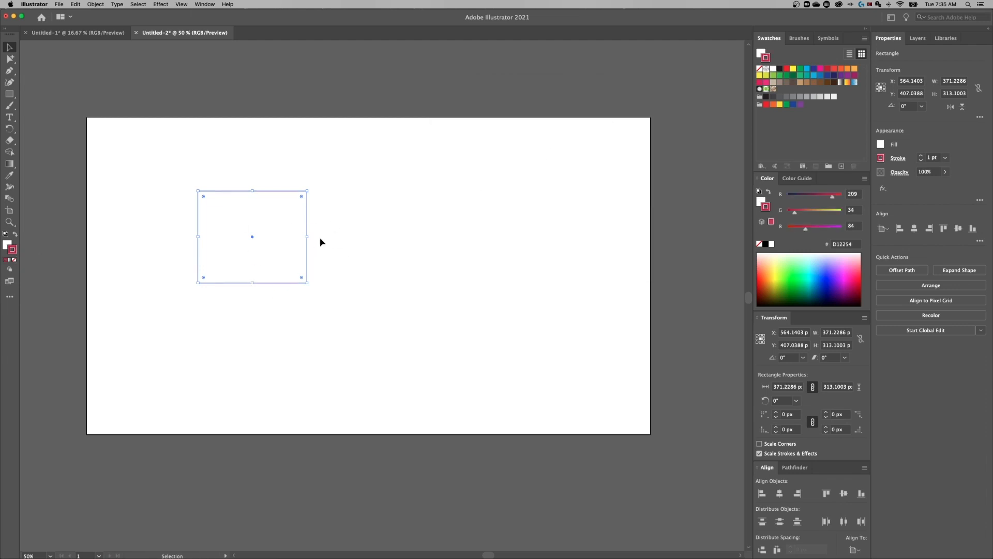
pyautogui.doubleClick(11, 251)
pyautogui.moveTo(537, 156)
pyautogui.mouseDown()
pyautogui.moveTo(497, 185)
pyautogui.moveTo(514, 111)
pyautogui.moveTo(505, 150)
pyautogui.moveTo(525, 144)
pyautogui.mouseUp()
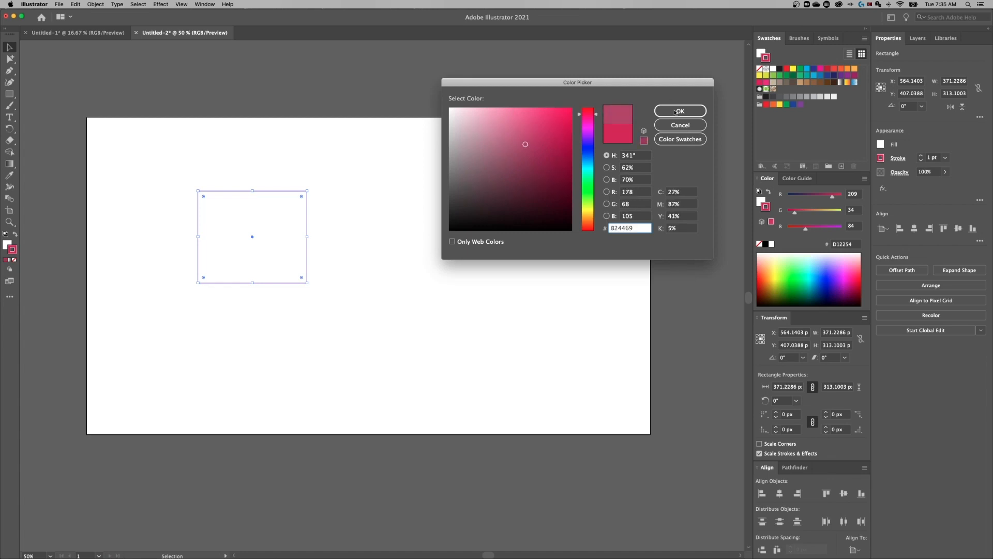
pyautogui.press('Escape')
# Open the stroke colour swatches from the rectangle's appearance properties.
pyautogui.click(881, 158)
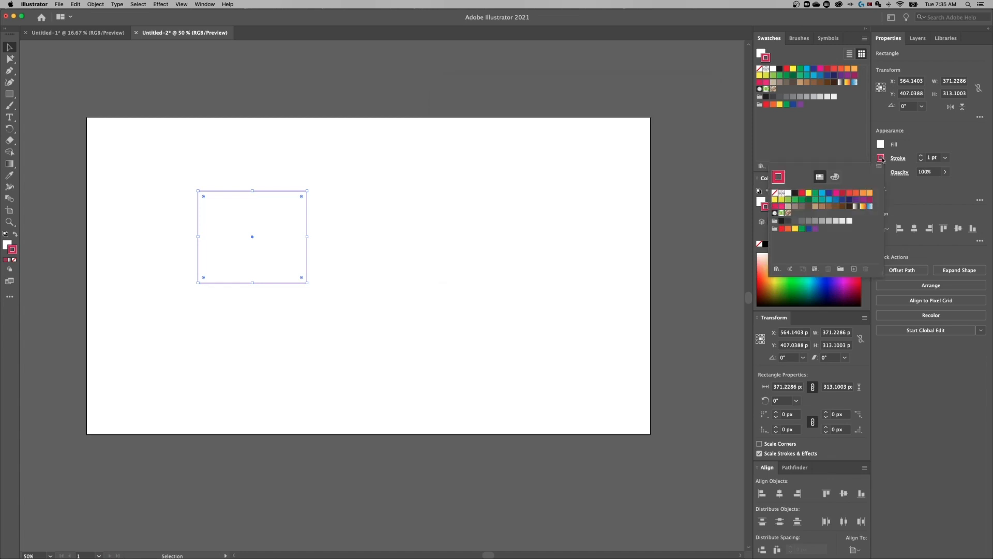